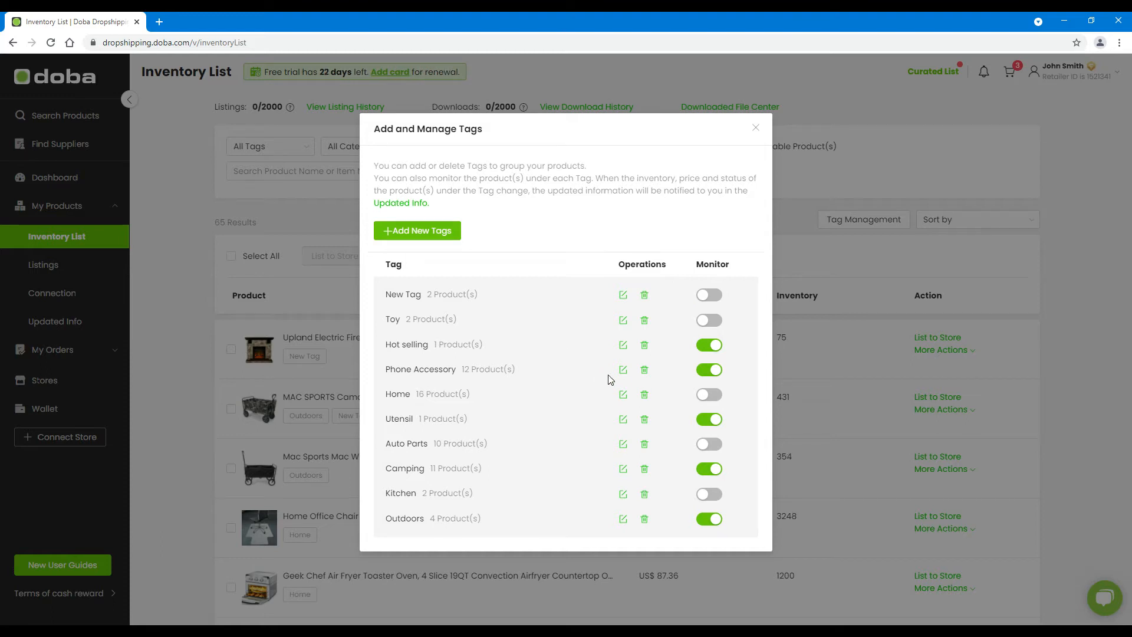
Switch Home monitoring on and back off, turn on New Tag monitoring, and close the tag list
left_click(721, 396)
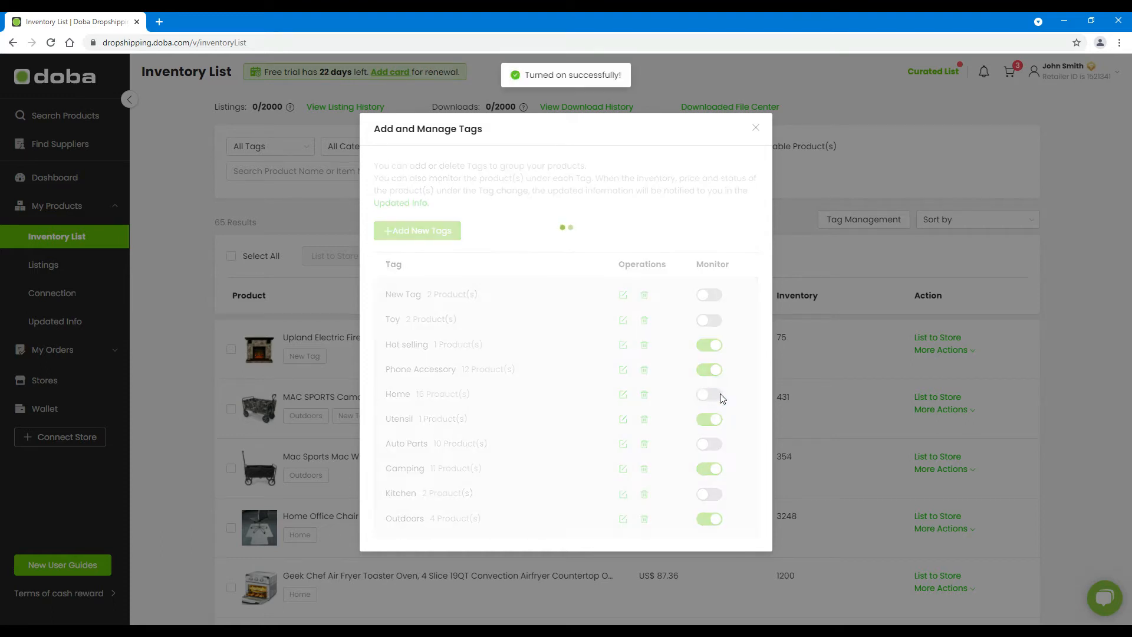
left_click(704, 401)
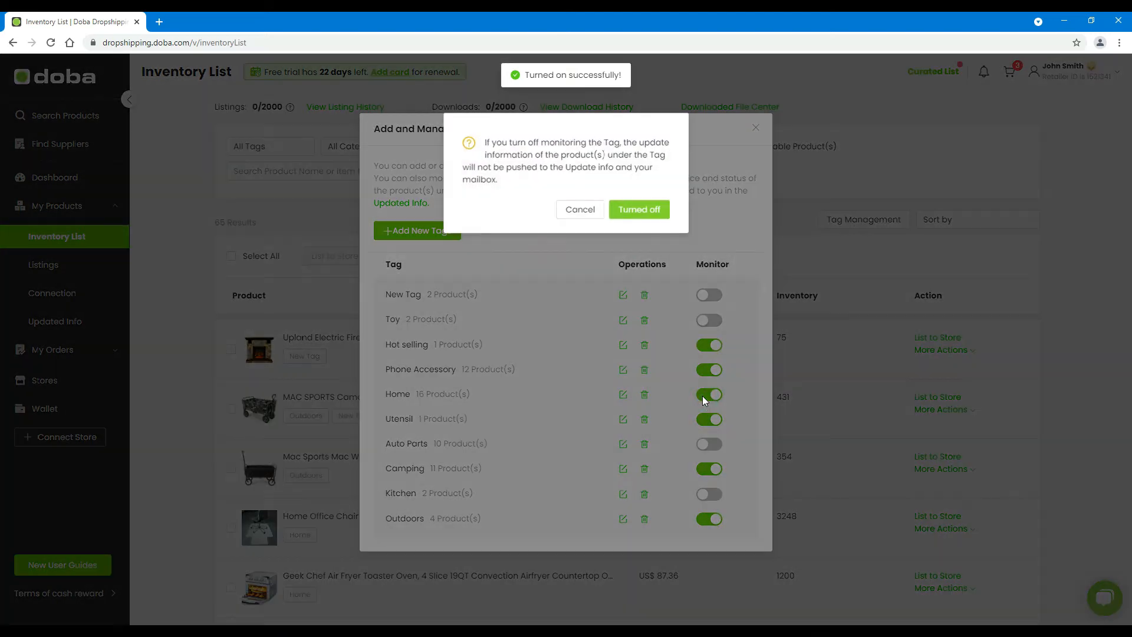
left_click(651, 211)
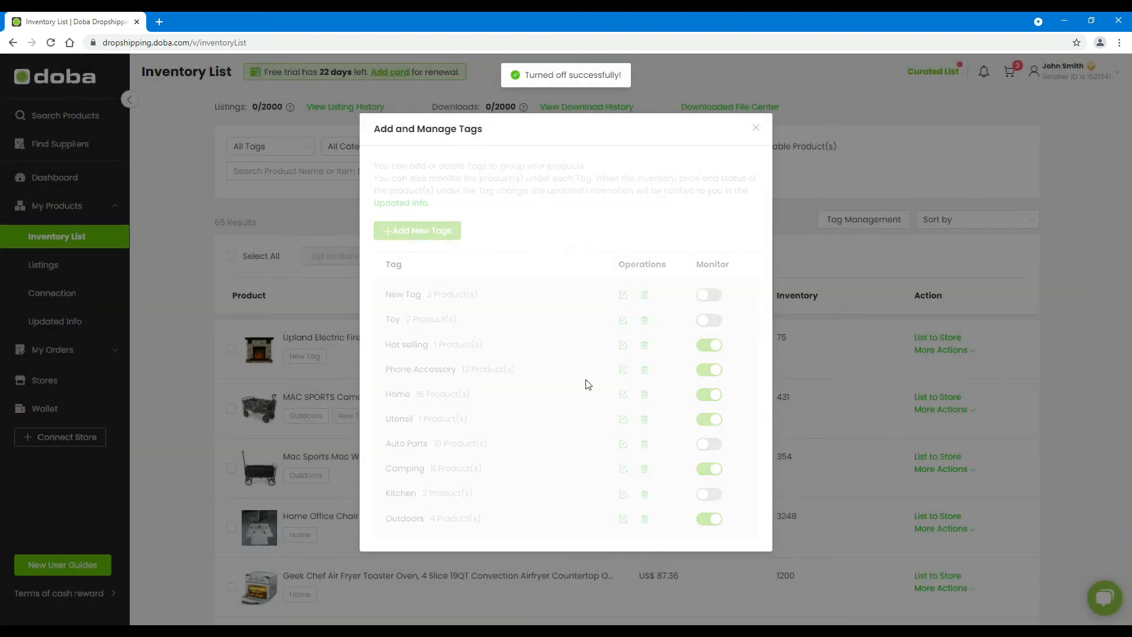
left_click(719, 295)
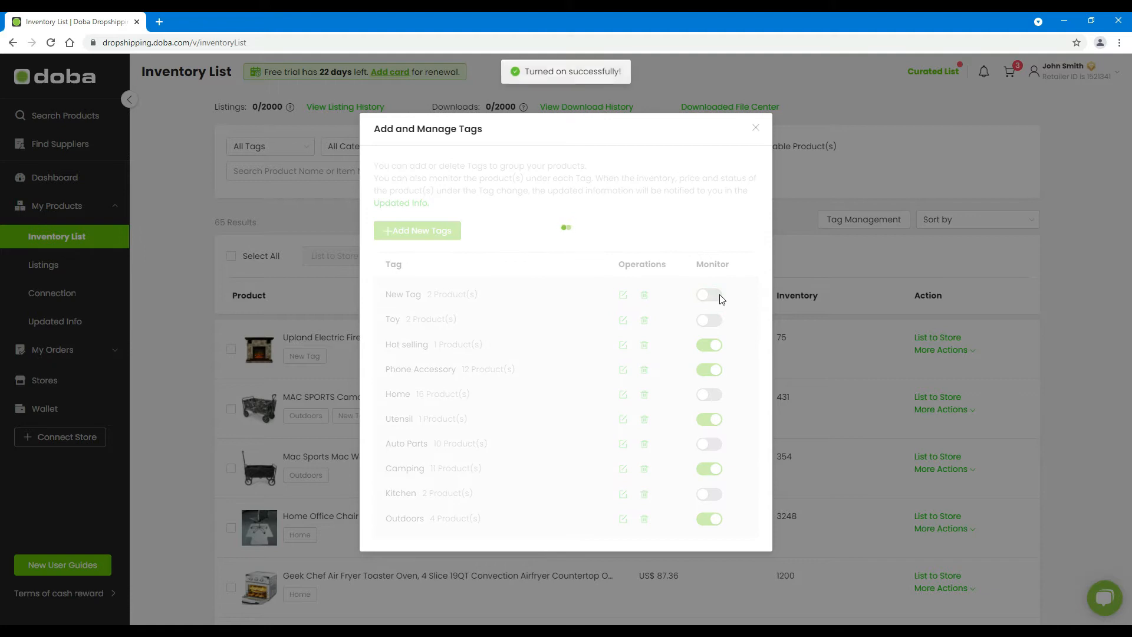
left_click(83, 327)
From Updated Info's Notification Settings, add a new notification rule named 'The New Rule'
left_click(83, 327)
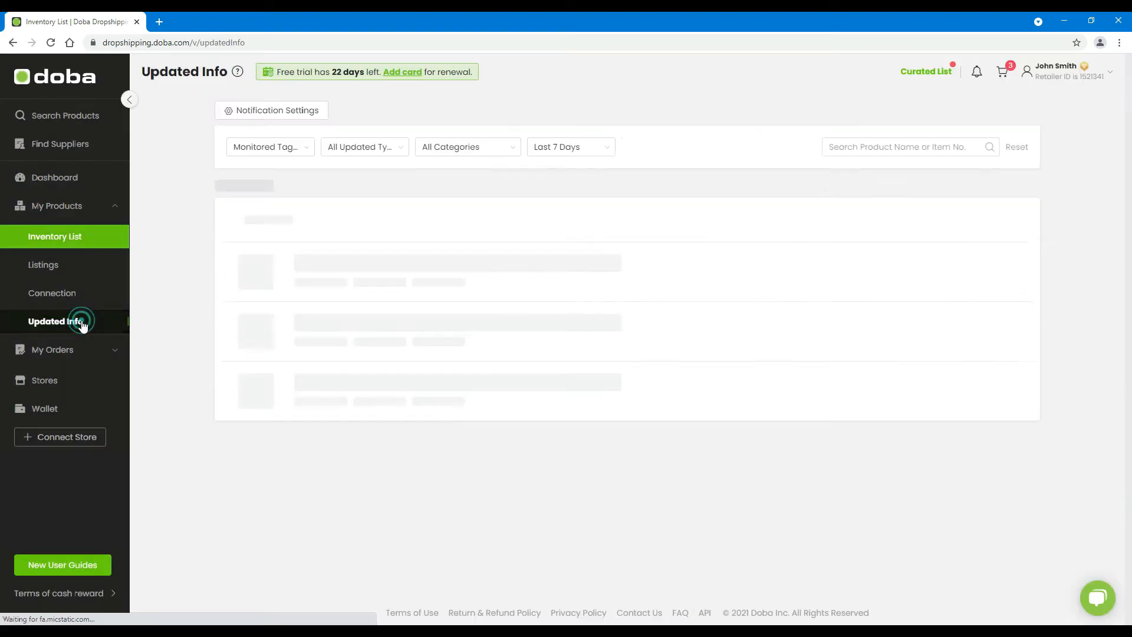
left_click(273, 114)
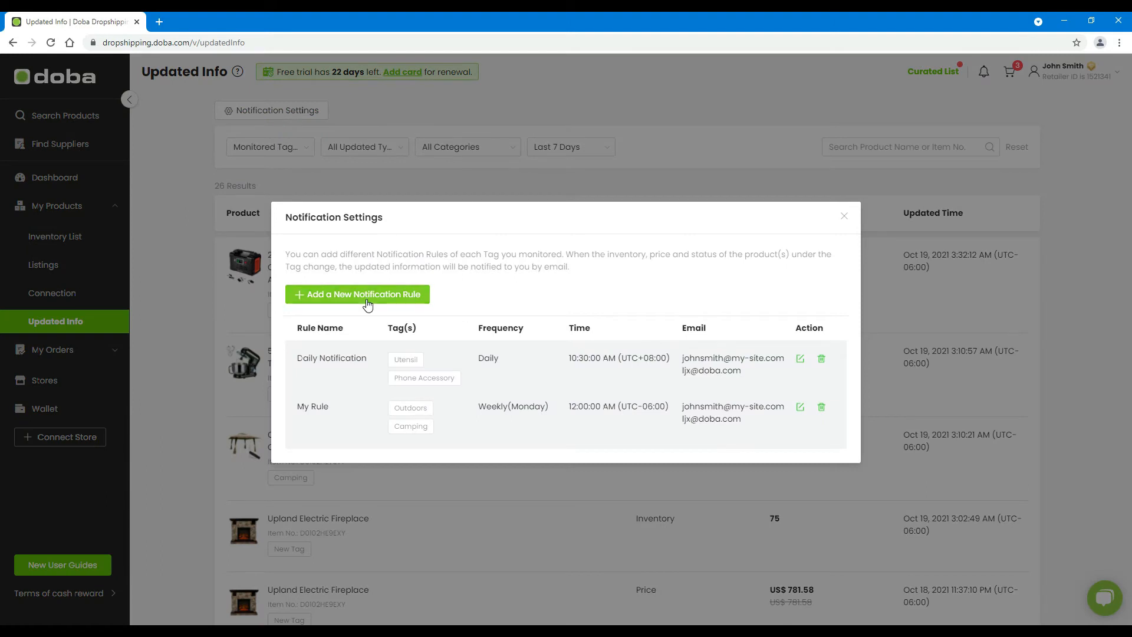
left_click(368, 304)
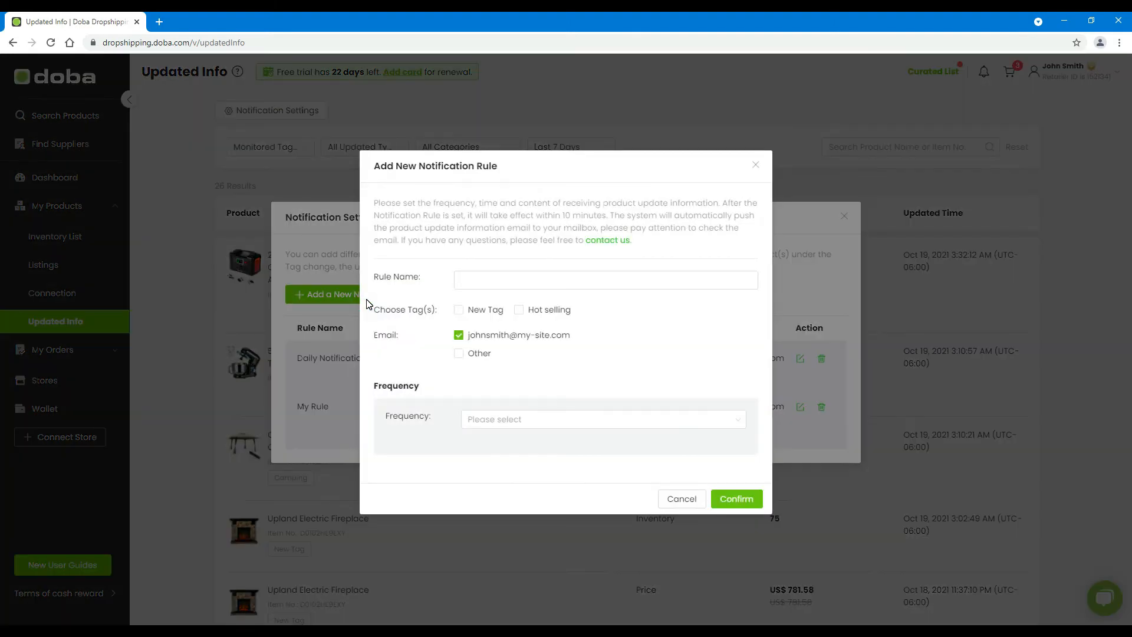
left_click(525, 280)
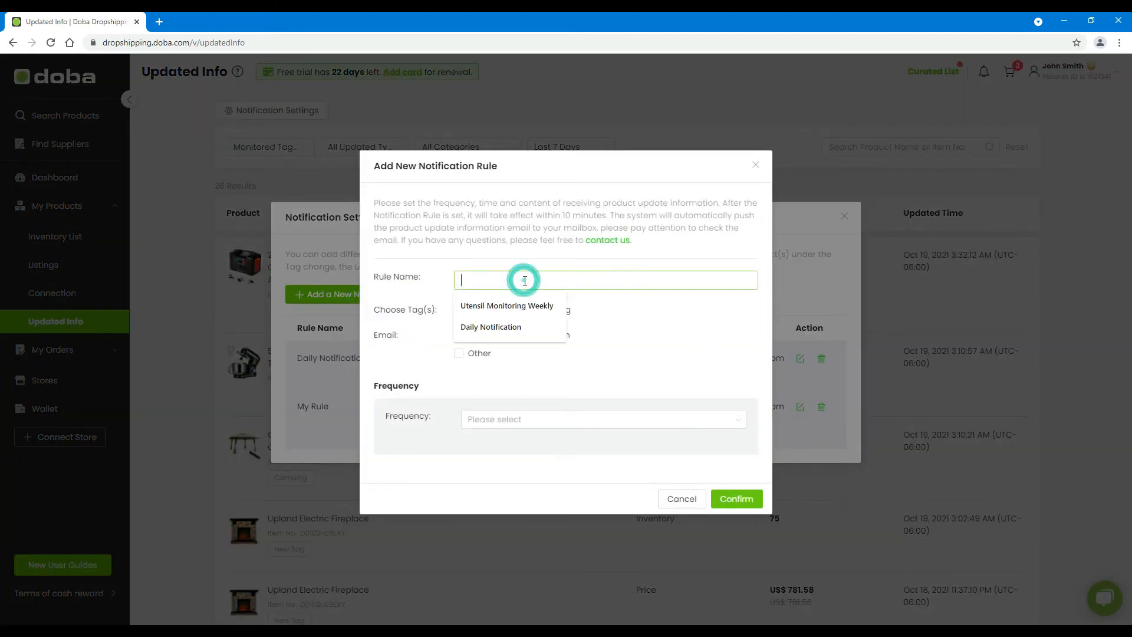
type("The New")
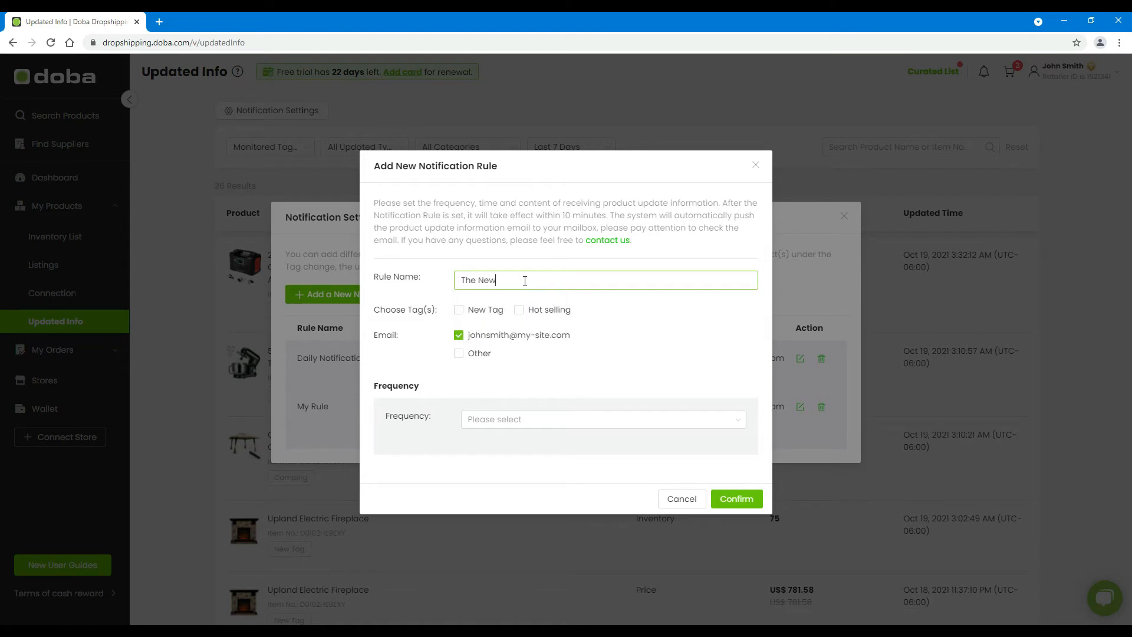
type(" Rule")
Apply the rule to New Tag, keep the account email, and add a second recipient's email
left_click(459, 311)
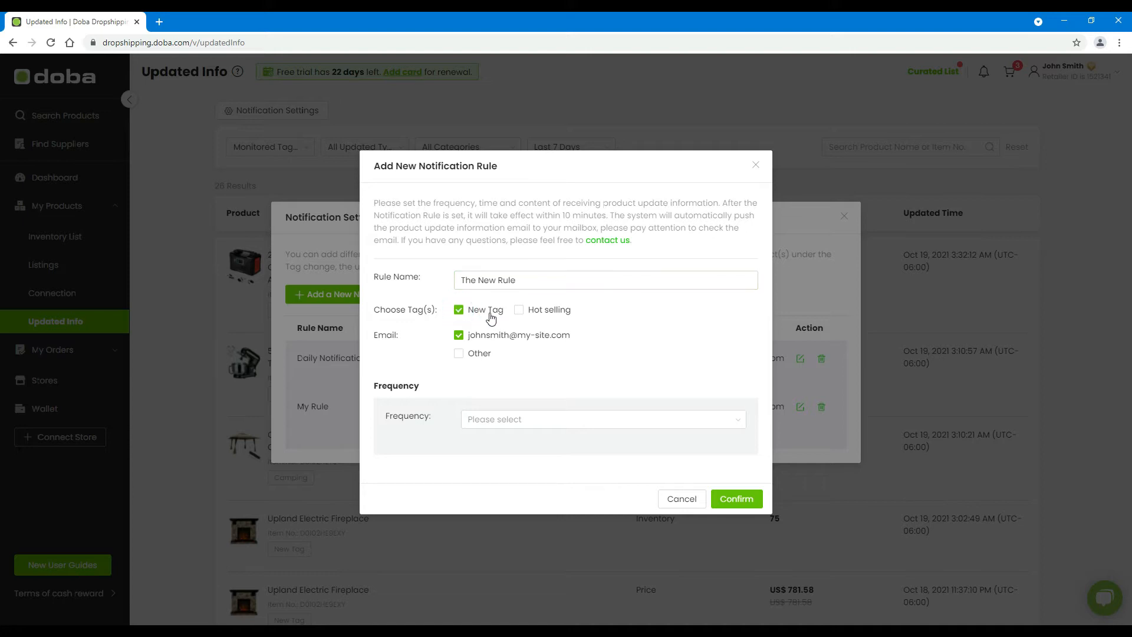
left_click(459, 336)
left_click(460, 336)
left_click(460, 354)
left_click(503, 367)
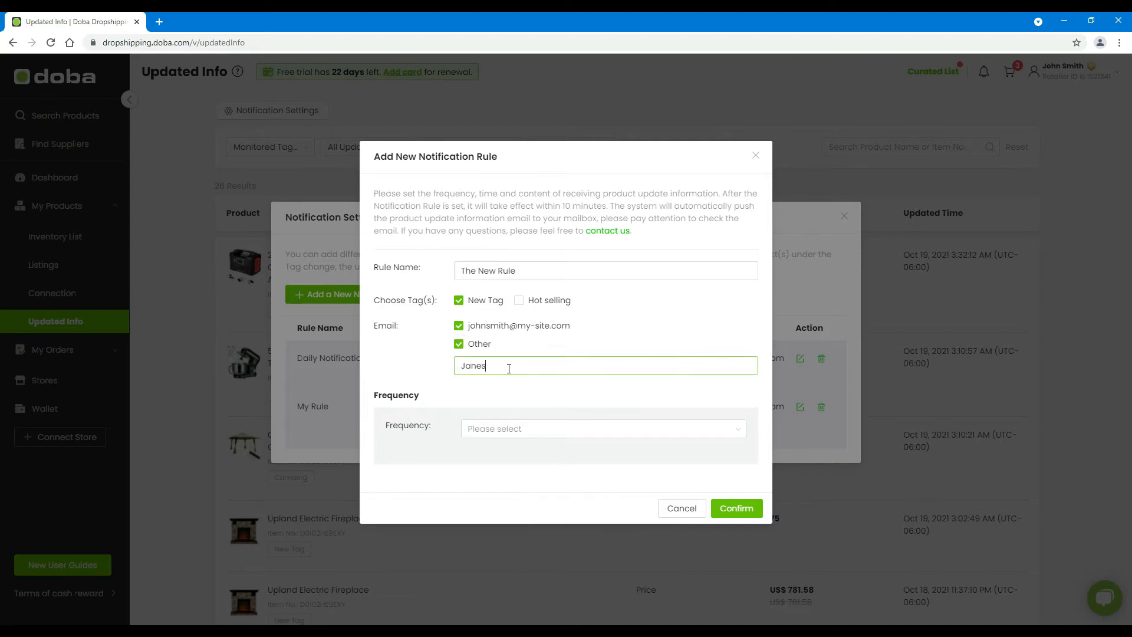
Set the rule's send time to 8:10:00 AM
left_click(525, 432)
left_click(529, 452)
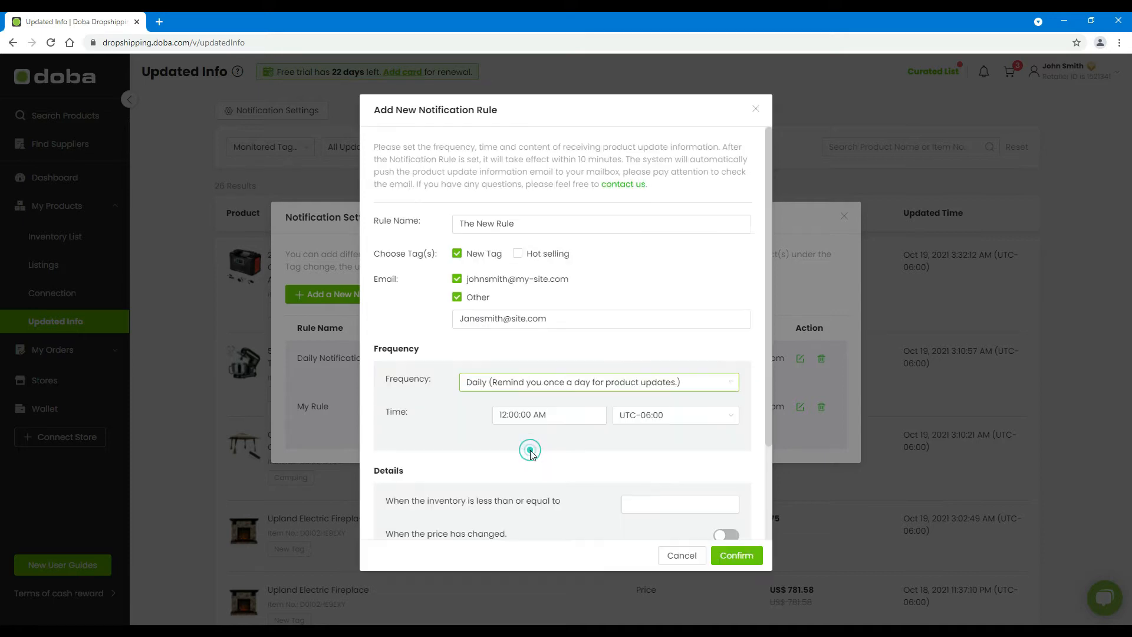
left_click(526, 416)
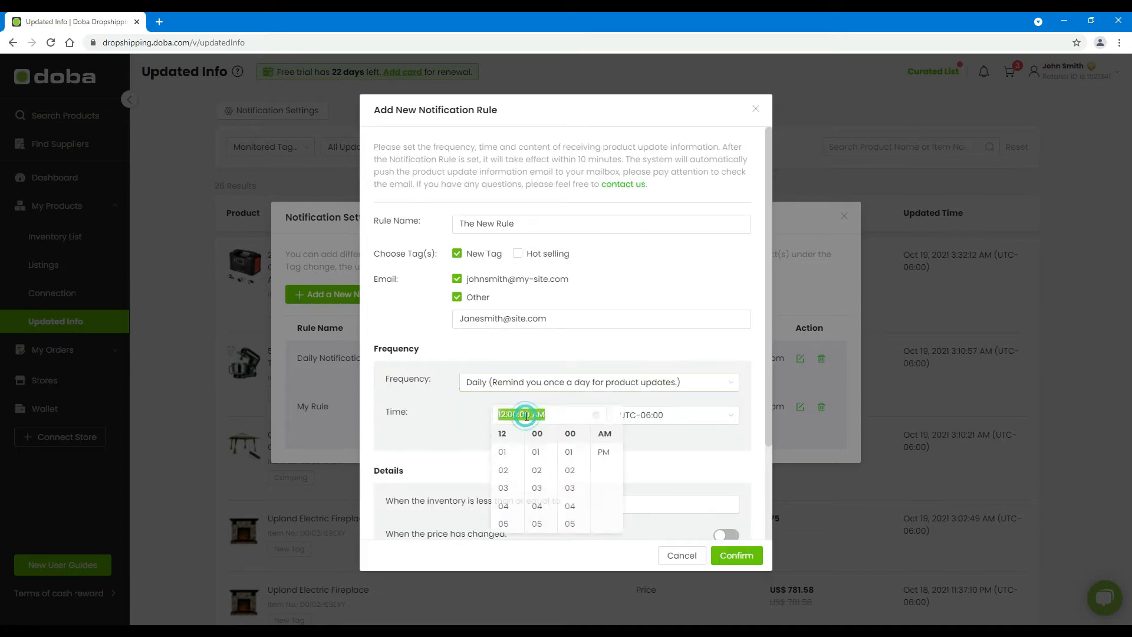
scroll(505, 471, "down", 2)
left_click(506, 471)
scroll(541, 500, "down", 2)
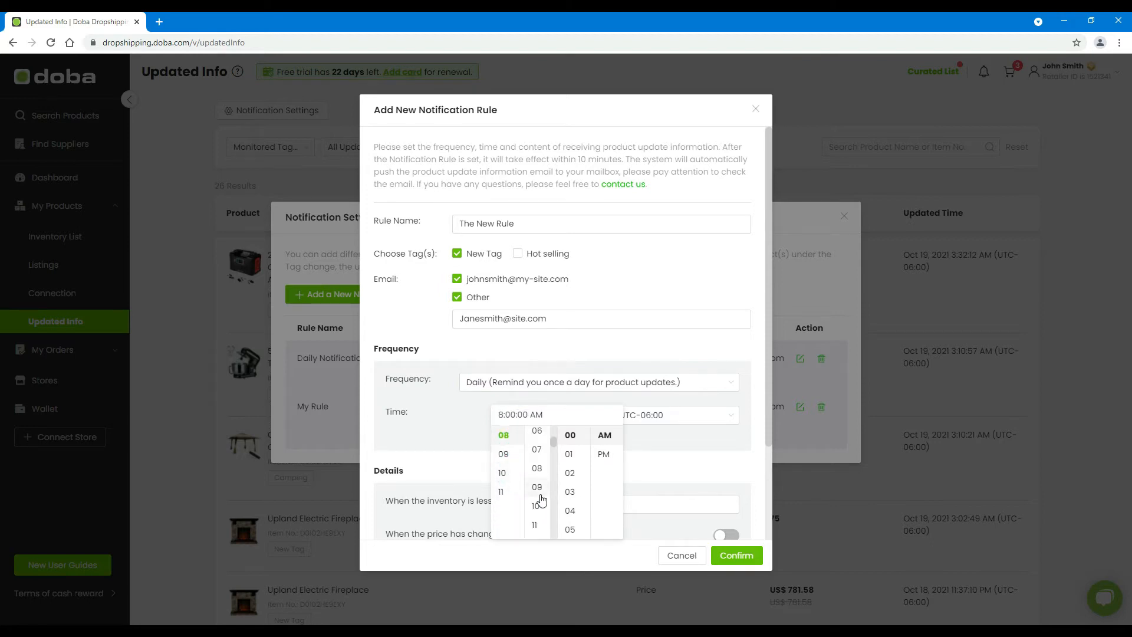
left_click(538, 506)
left_click(570, 436)
left_click(607, 440)
left_click(644, 454)
Choose the UTC-08:00 time zone and make the rule weekly on Tuesday
left_click(684, 418)
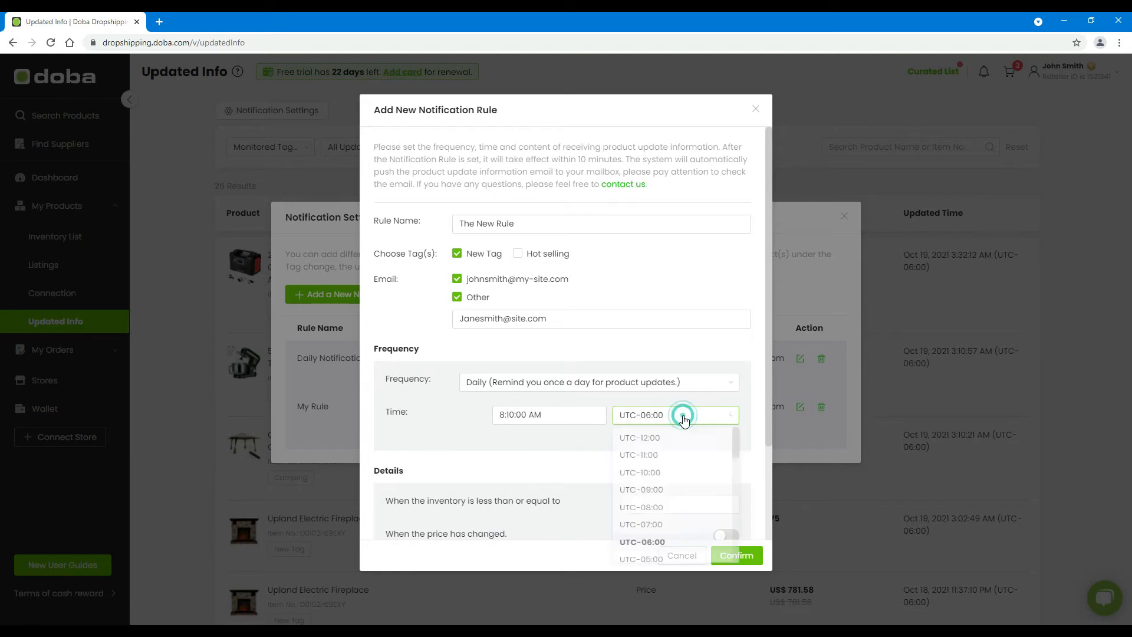
left_click(650, 509)
left_click(589, 386)
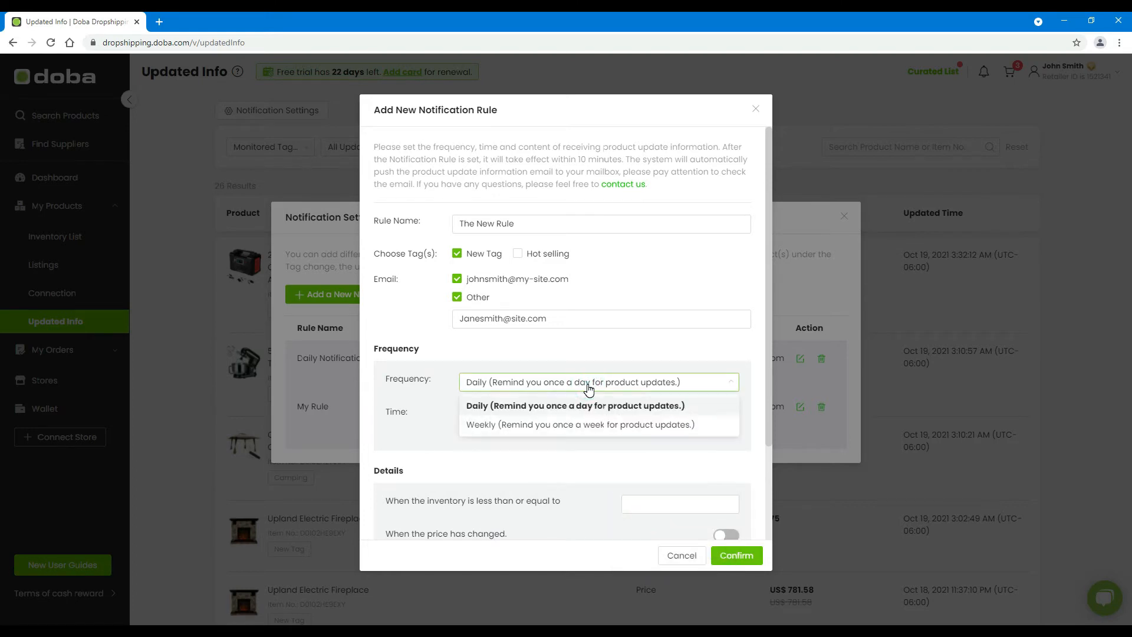
left_click(541, 425)
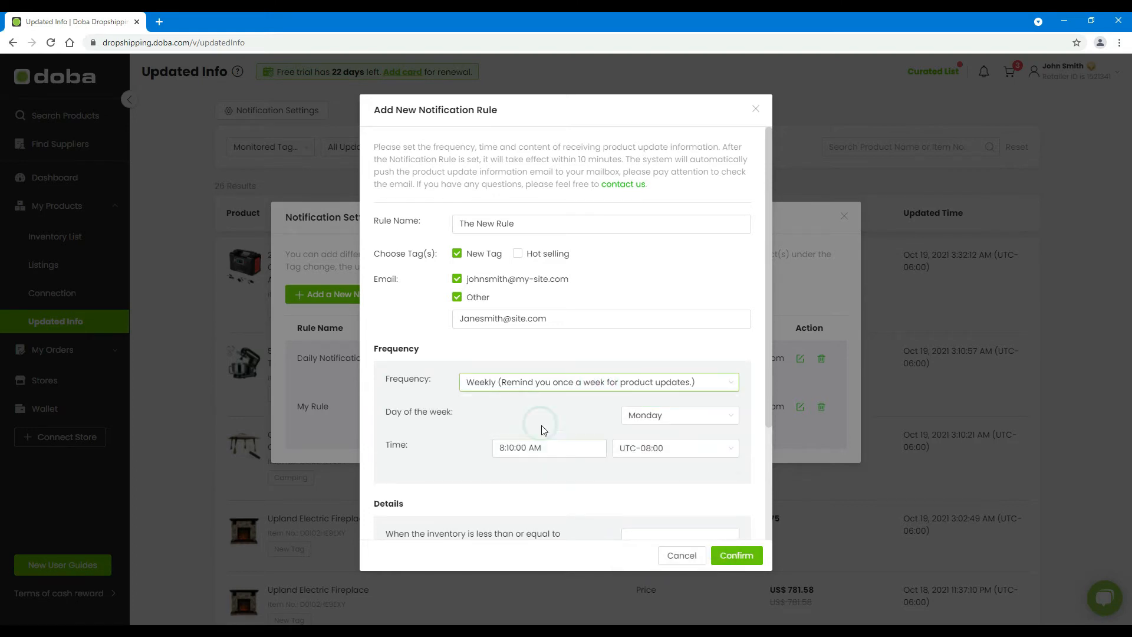
left_click(670, 417)
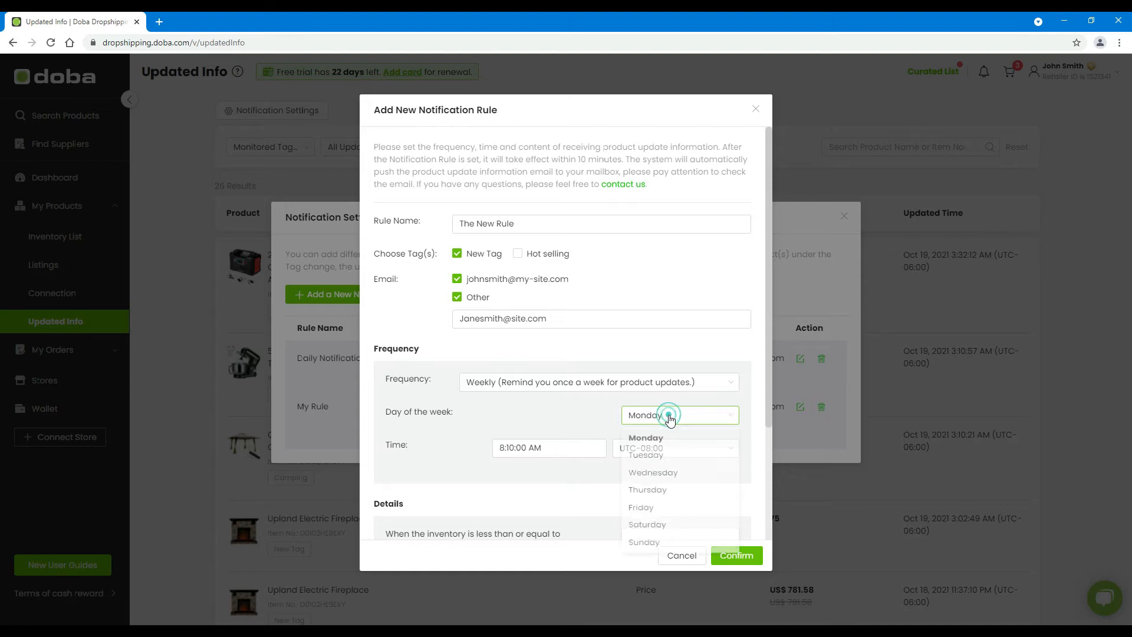
left_click(659, 463)
scroll(576, 475, "down", 3)
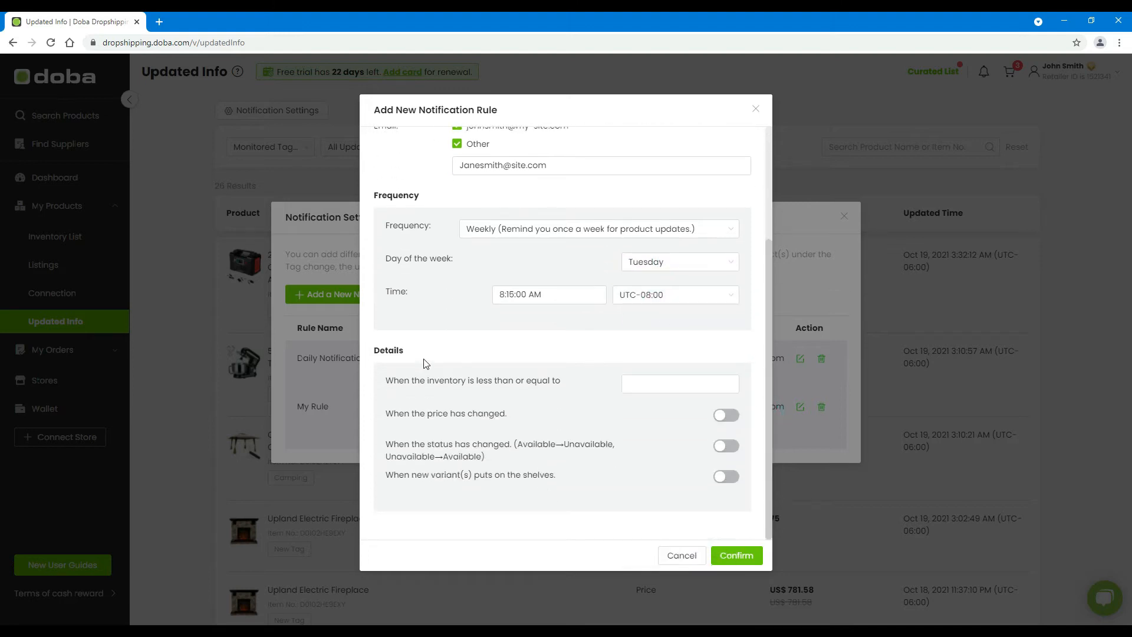
Set the inventory alert threshold to 20 under Details
left_click(414, 351)
left_click(381, 380)
left_click(641, 384)
left_click(641, 384)
type("20")
left_click(392, 414)
Enable the price-changed, status-changed and new-variants alerts, then confirm the rule
left_click(733, 420)
left_click(379, 448)
left_click(731, 446)
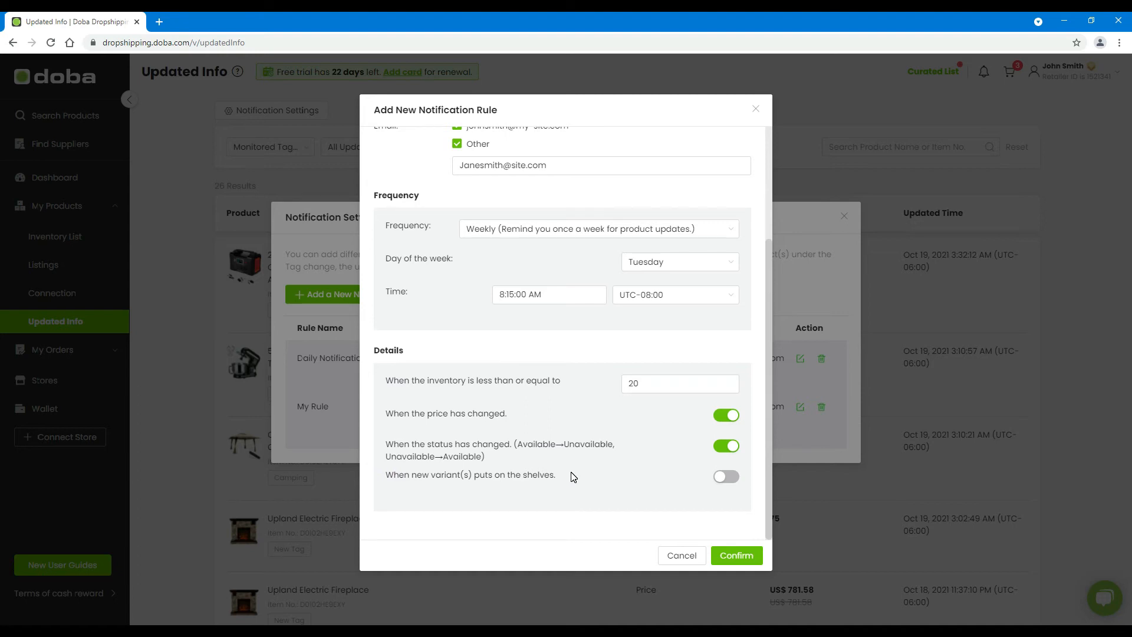
left_click(725, 476)
left_click(735, 559)
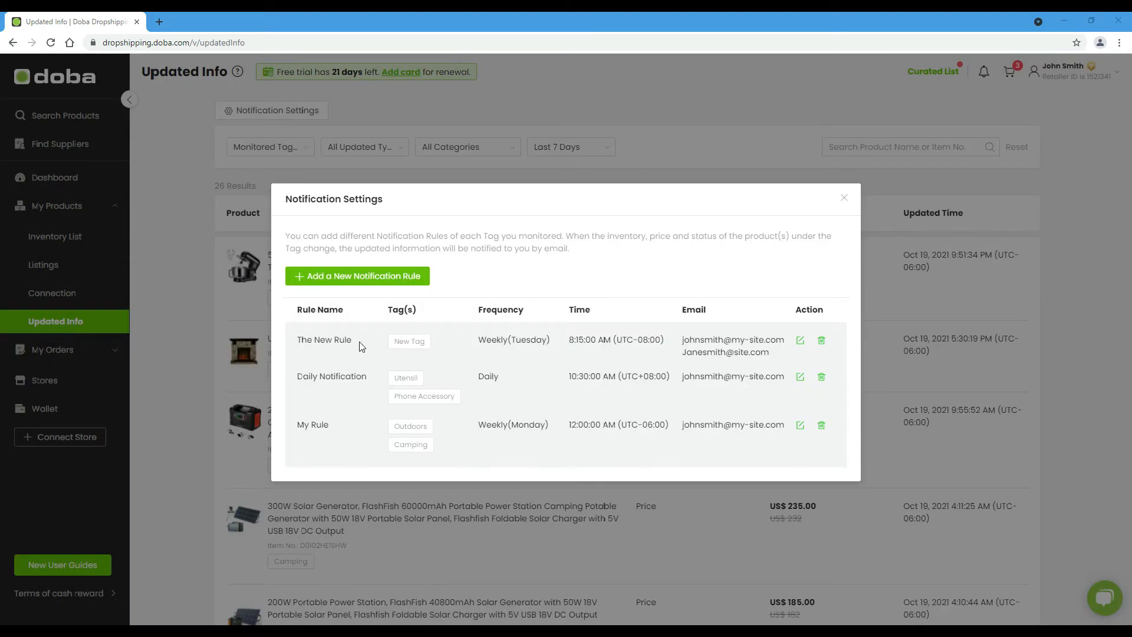
Reopen The New Rule and confirm it unchanged, then cancel deleting the Daily Notification rule
left_click(359, 341)
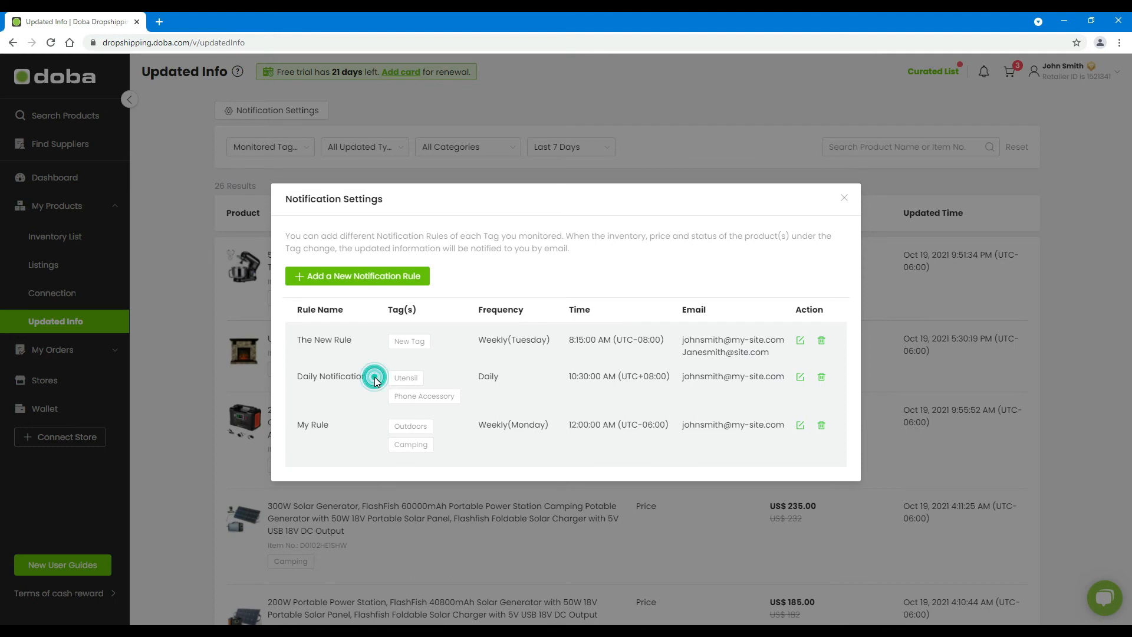
left_click(349, 424)
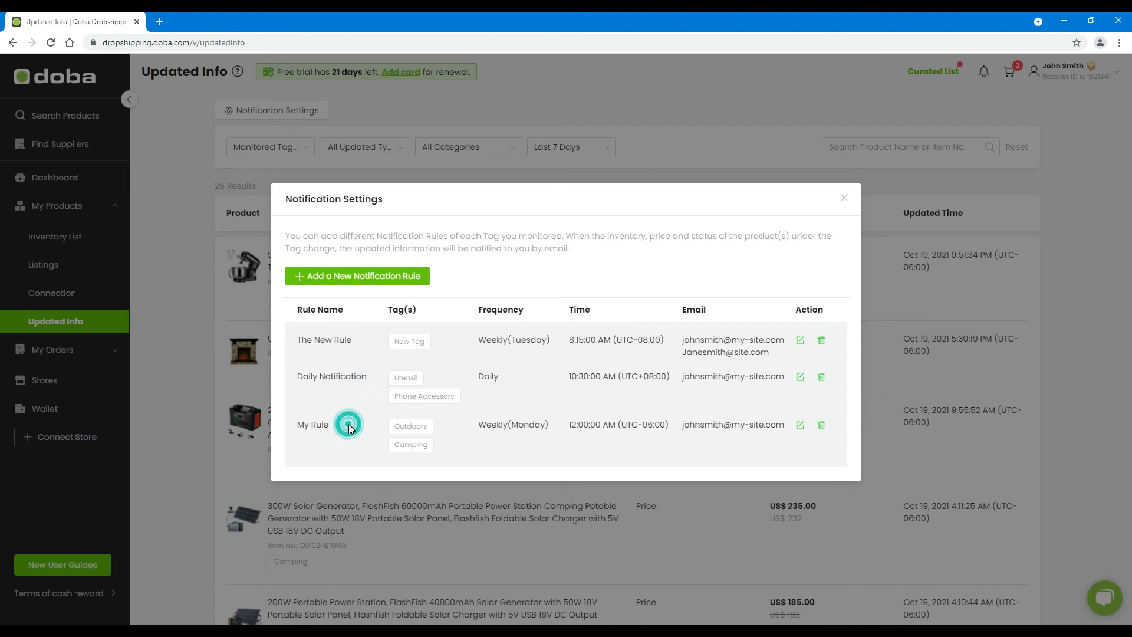
left_click(800, 341)
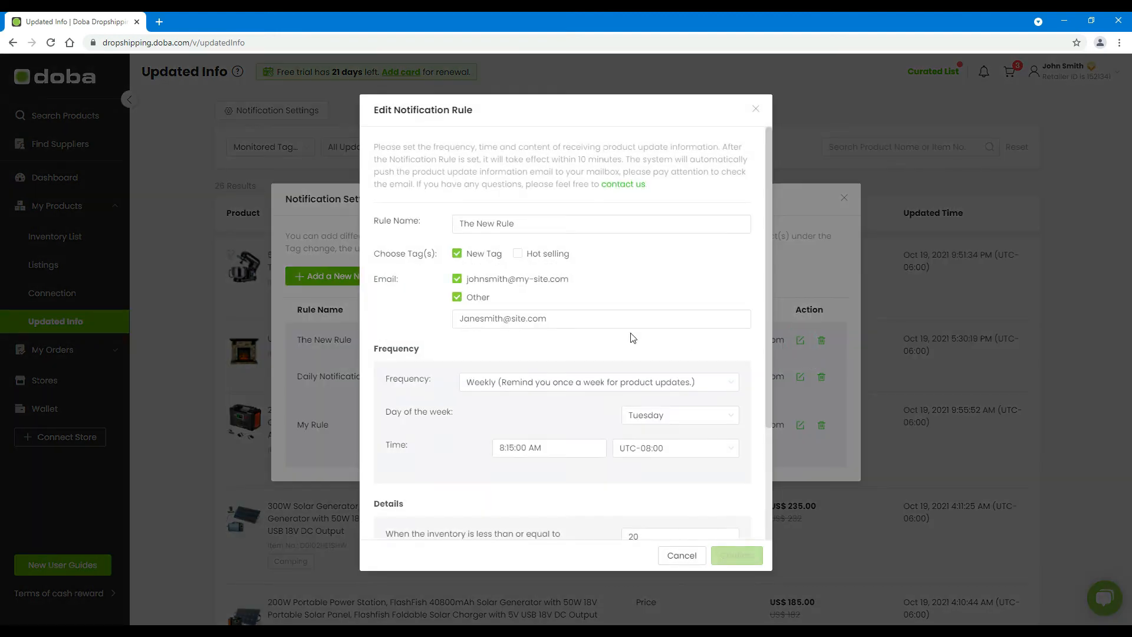
left_click(574, 224)
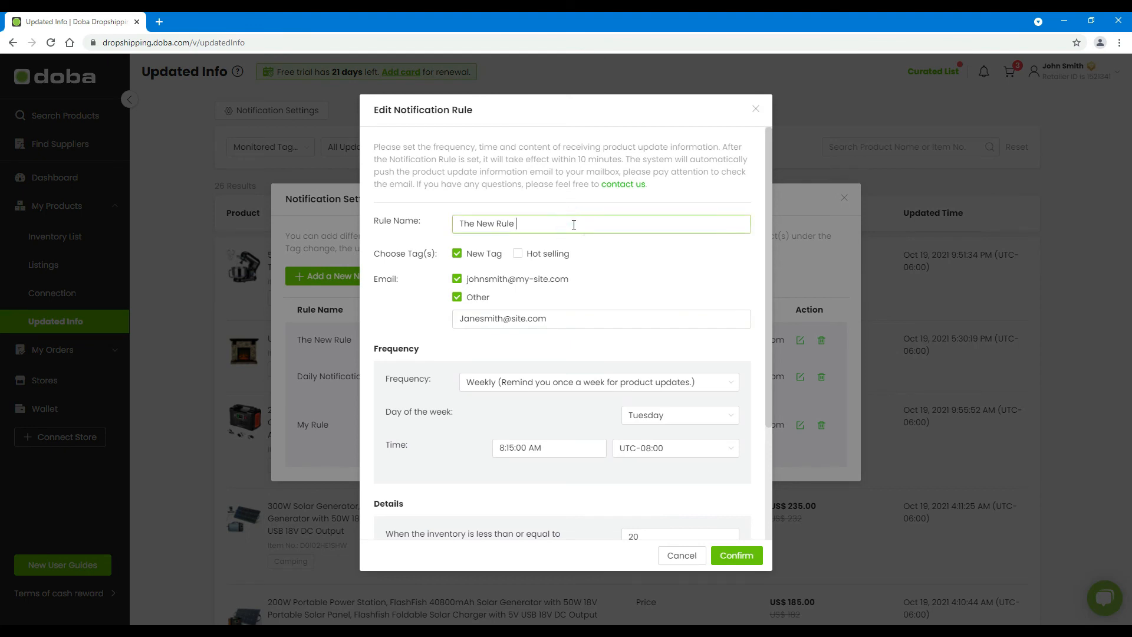
left_click(740, 556)
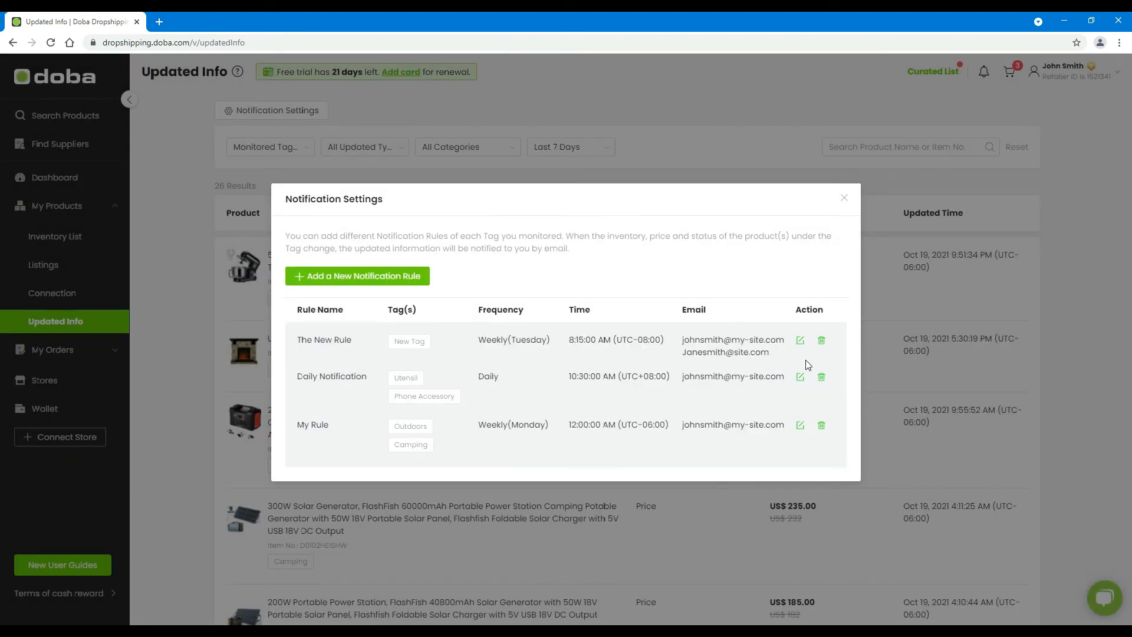
left_click(822, 378)
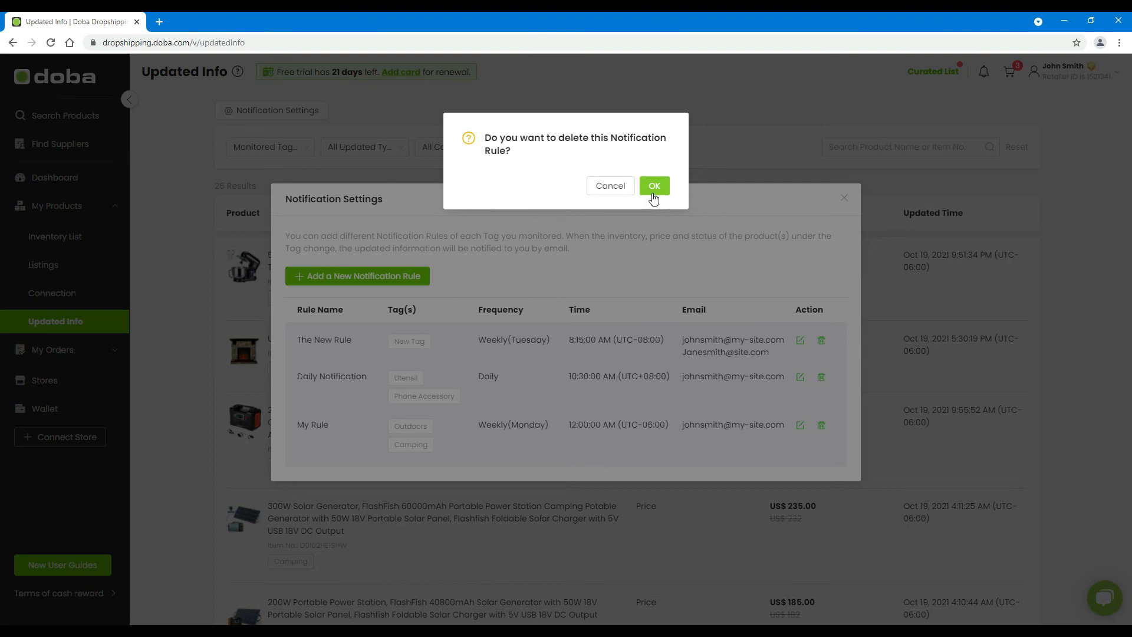
left_click(652, 192)
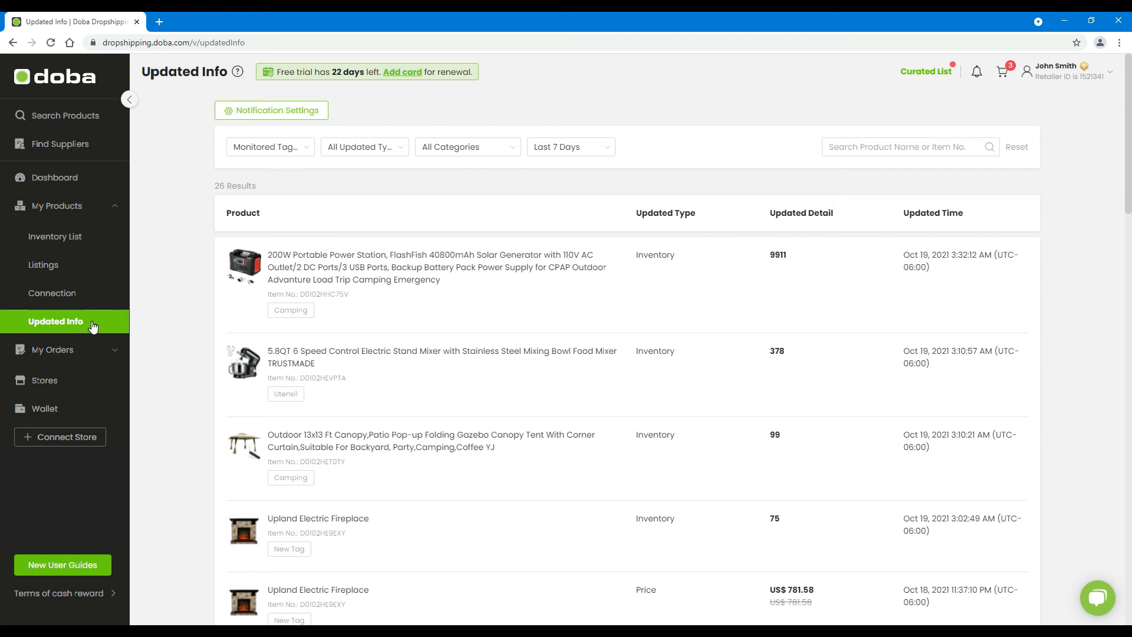
left_click(461, 289)
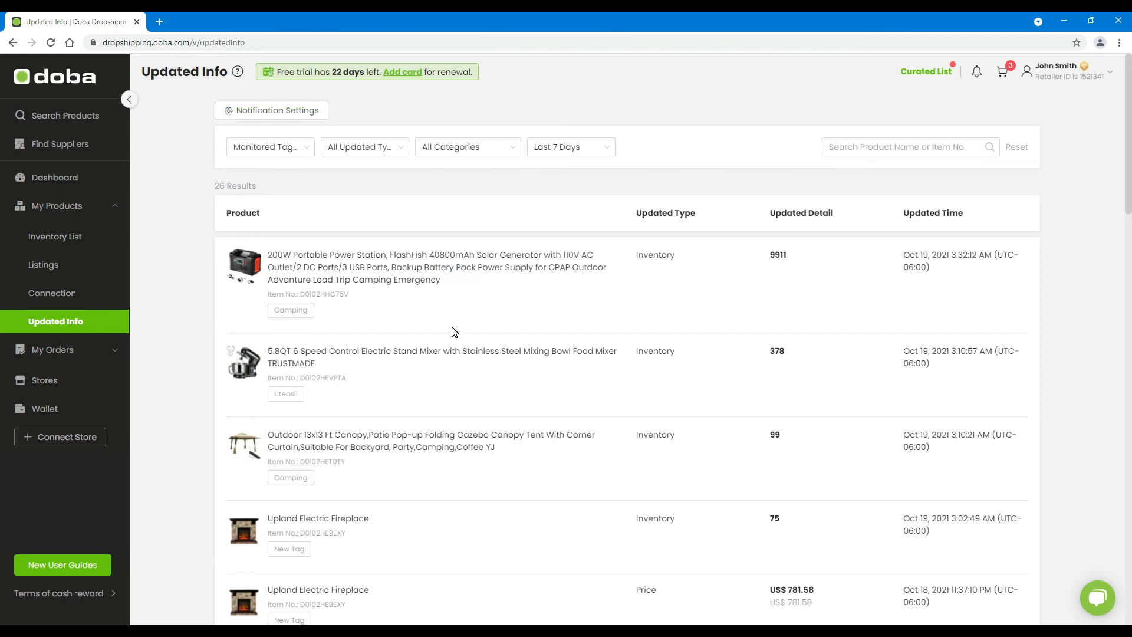
left_click(338, 245)
left_click(321, 311)
left_click(658, 266)
left_click(778, 269)
left_click(955, 271)
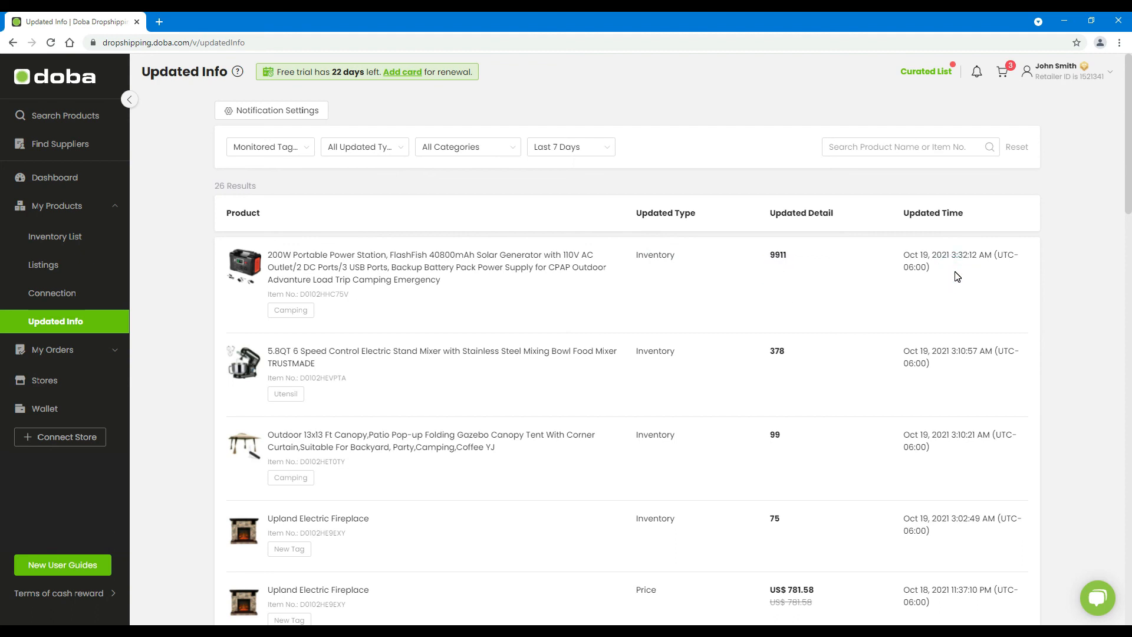